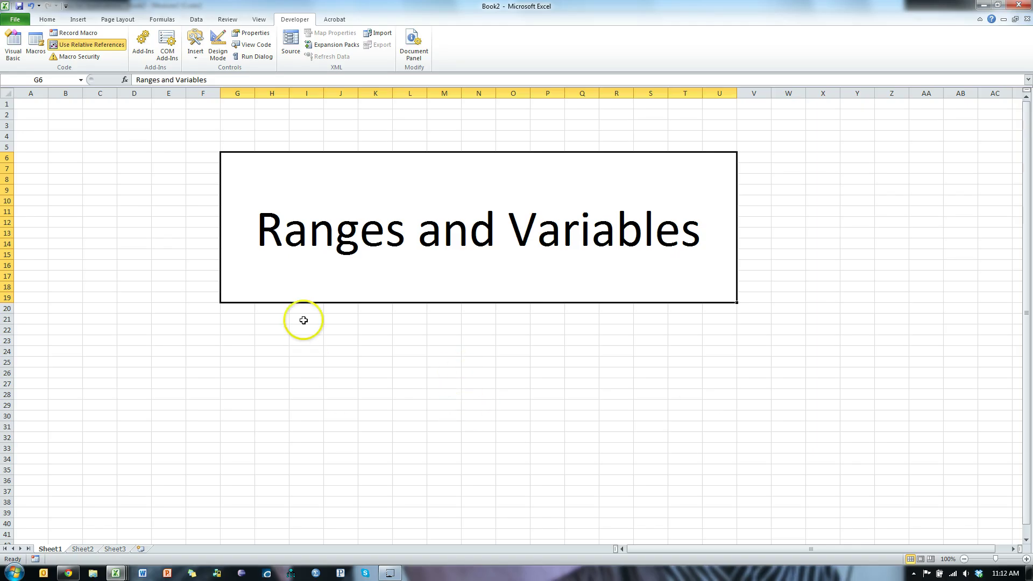
- Indent the three body statements of MyFirstAwesomeSub and select the Debug.Print line for replacement
{"action": "left_click", "coordinate": [13, 53]}
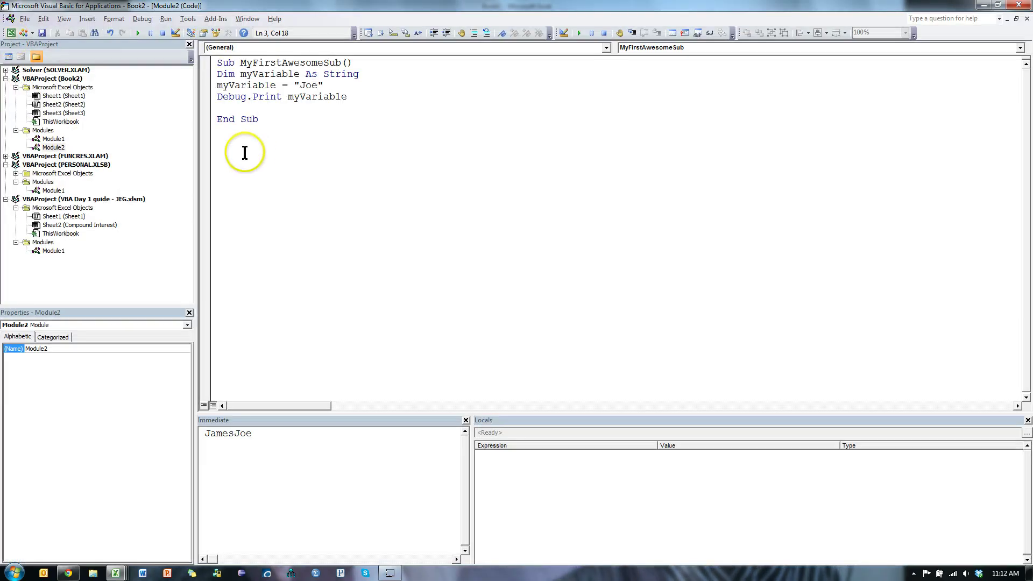
{"action": "mouse_move", "coordinate": [266, 120]}
{"action": "left_mouse_down"}
{"action": "mouse_move", "coordinate": [215, 63]}
{"action": "mouse_move", "coordinate": [222, 99]}
{"action": "left_mouse_up"}
{"action": "left_click", "coordinate": [282, 102]}
{"action": "key", "text": "shift+Down"}
{"action": "key", "text": "Tab"}
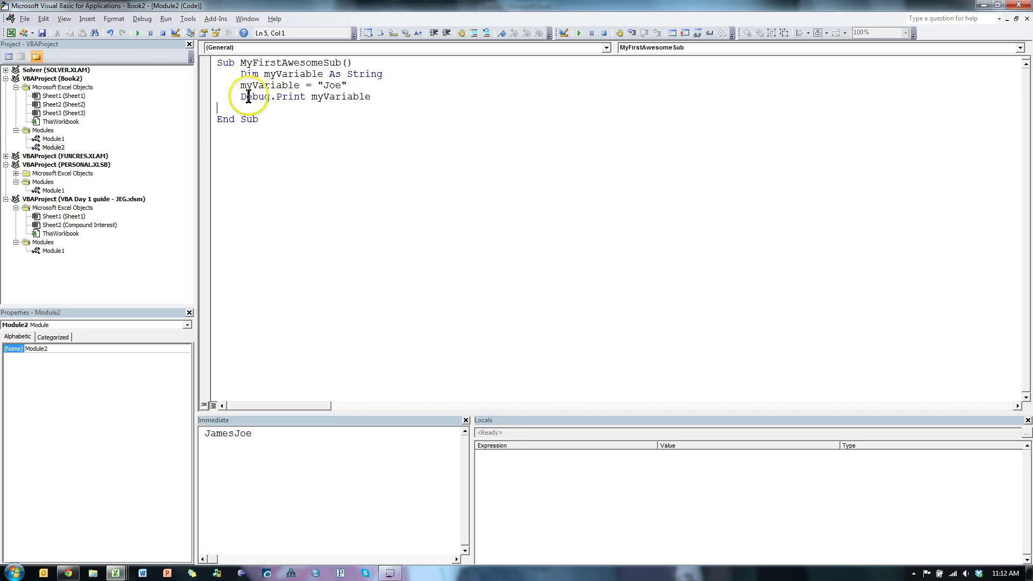
{"action": "left_click_drag", "start_coordinate": [372, 97], "coordinate": [240, 96]}
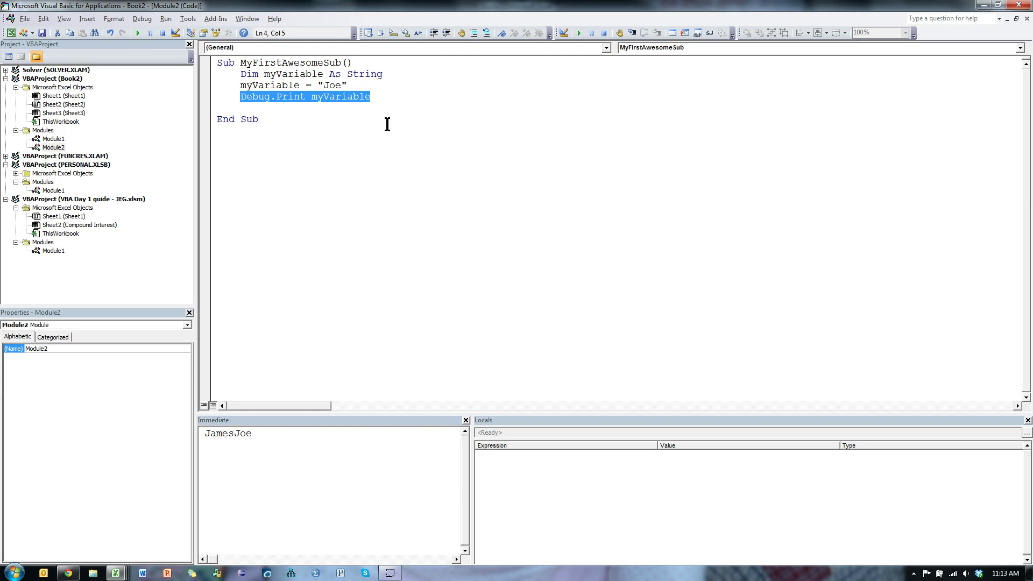
{"action": "type", "text": "range"}
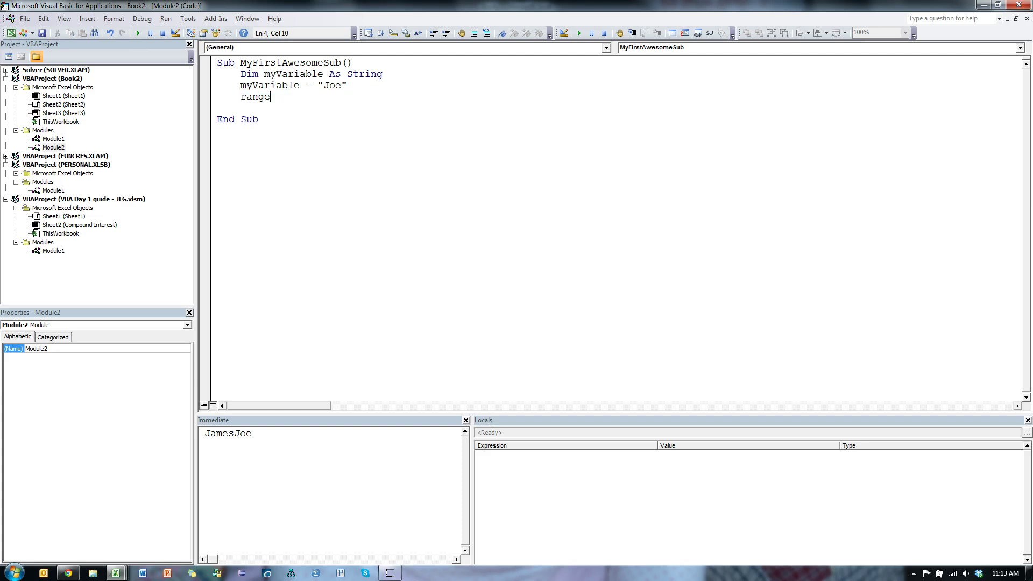
{"action": "type", "text": "(A"}
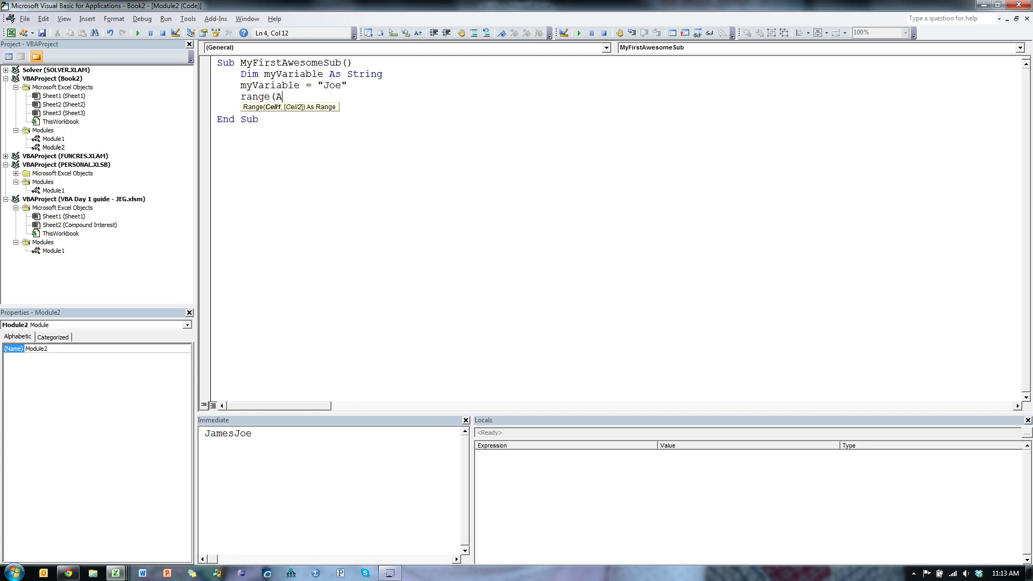
{"action": "key", "text": "BackSpace"}
{"action": "type", "text": "\""}
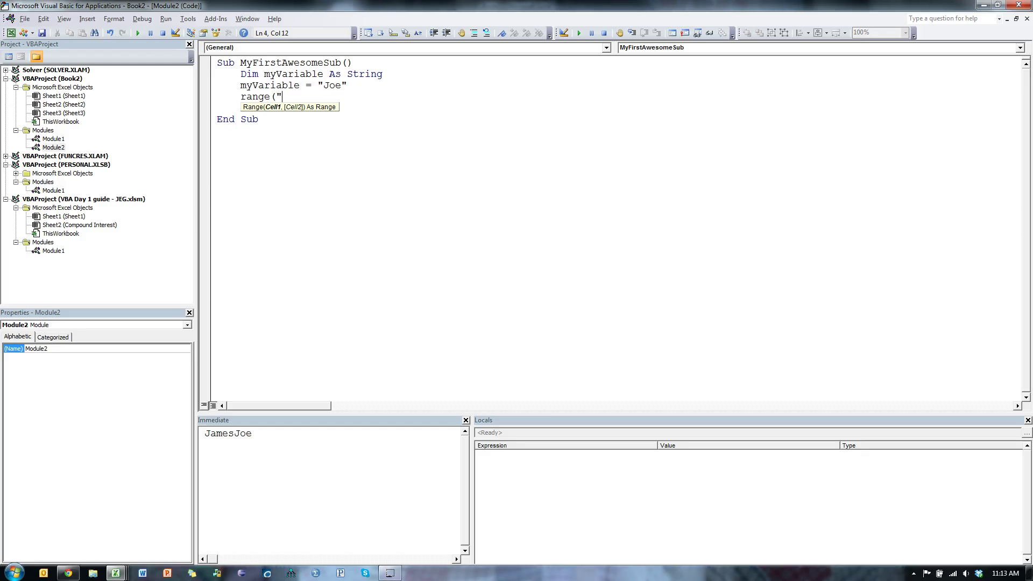
{"action": "type", "text": "A1\")"}
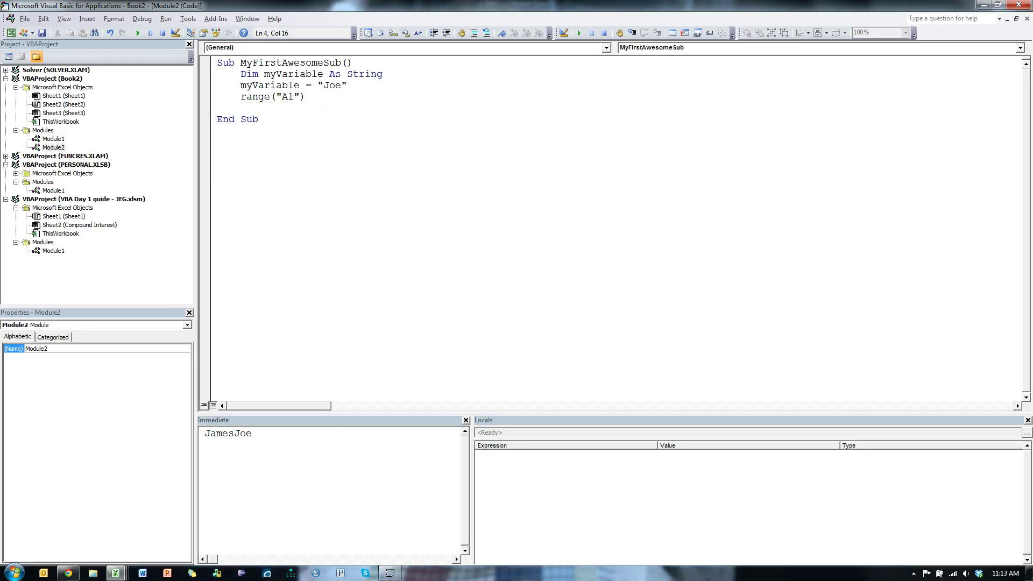
{"action": "type", "text": ".valu"}
- Complete line 4 as Range("A1").Value = myVariable
{"action": "key", "text": "Tab"}
{"action": "key", "text": "Return"}
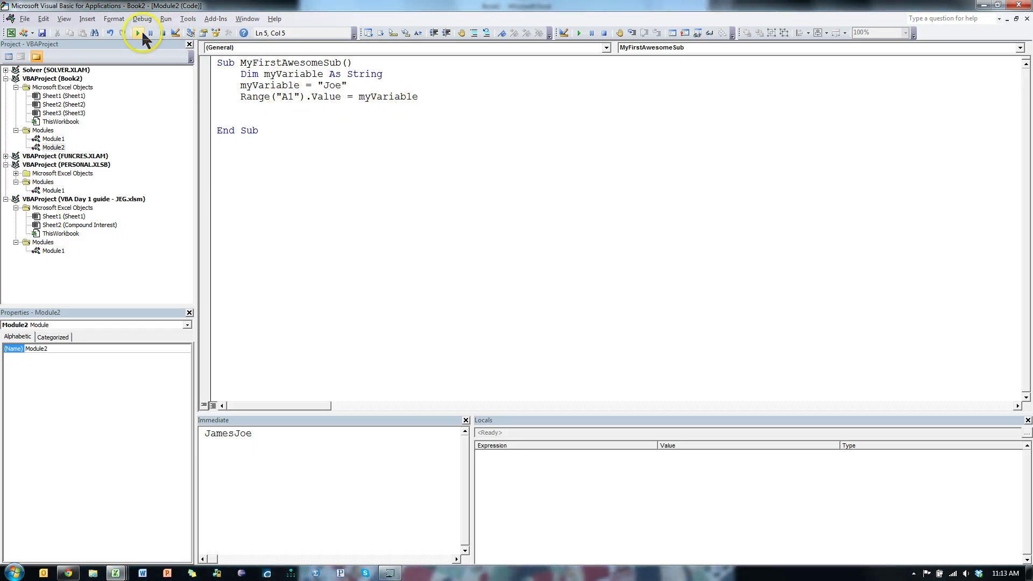
- Check that cell A1 shows Joe, overwrite it with James, and go back to the code
{"action": "key", "text": "alt+F11"}
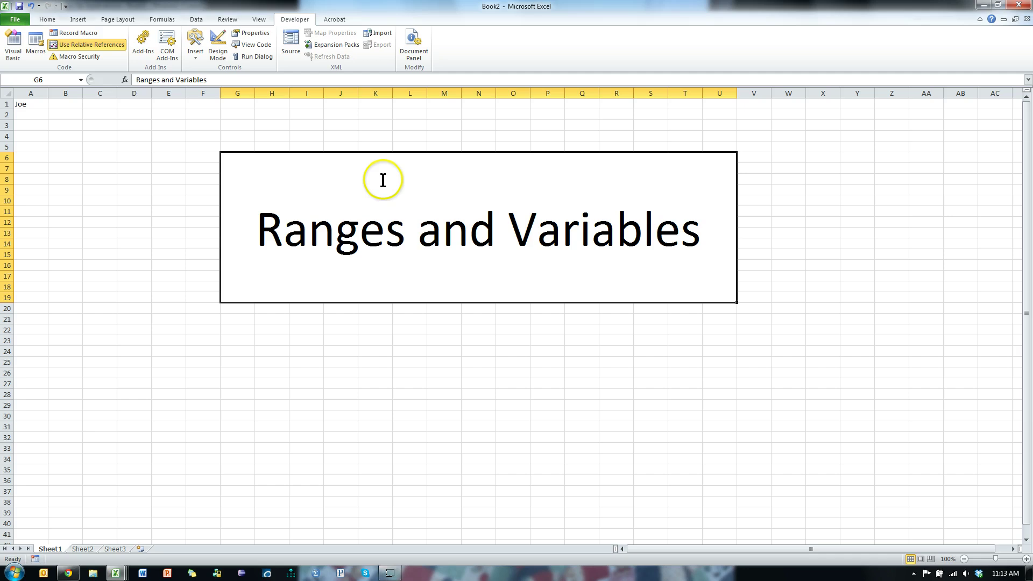
{"action": "left_click", "coordinate": [36, 103]}
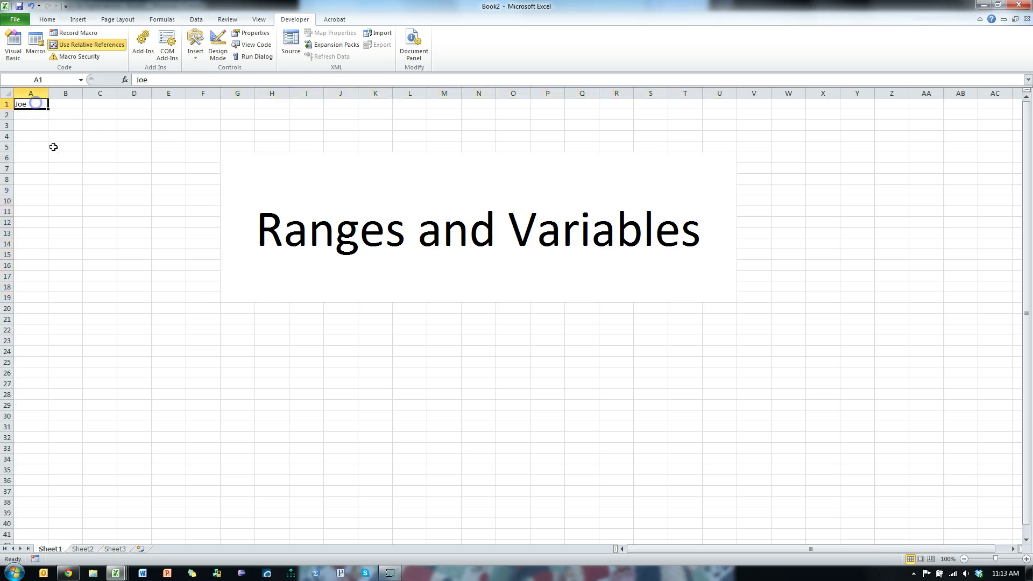
{"action": "scroll", "coordinate": [54, 138], "scroll_direction": "up", "scroll_amount": 4}
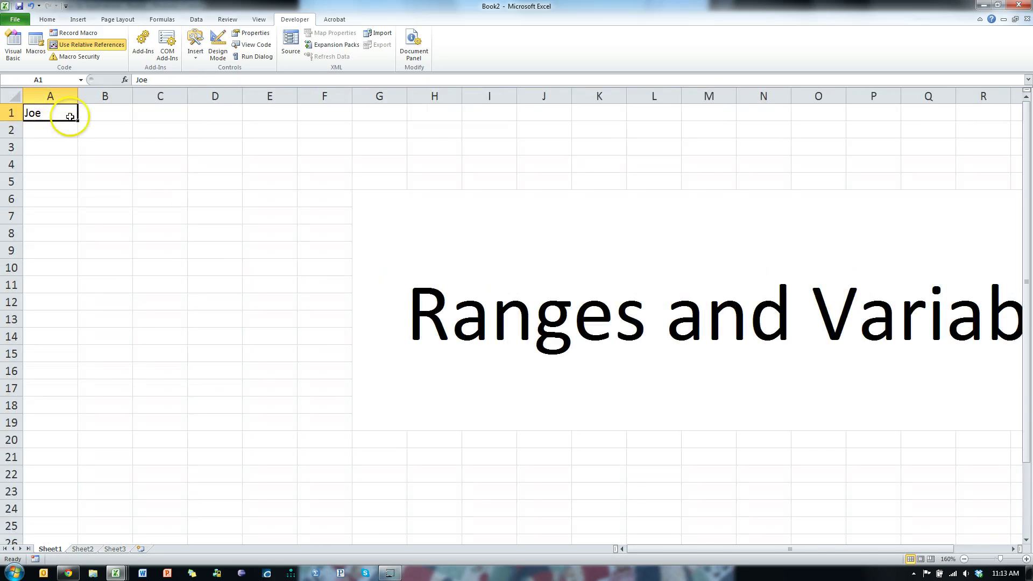
{"action": "scroll", "coordinate": [65, 113], "scroll_direction": "down", "scroll_amount": 5, "text": "ctrl"}
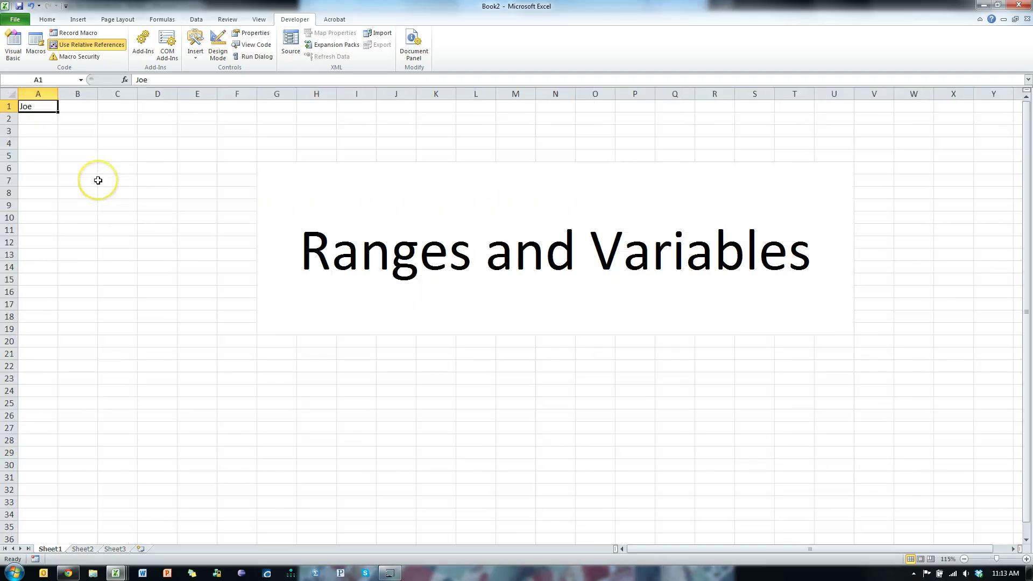
{"action": "scroll", "coordinate": [97, 178], "scroll_direction": "up", "scroll_amount": 1, "text": "ctrl"}
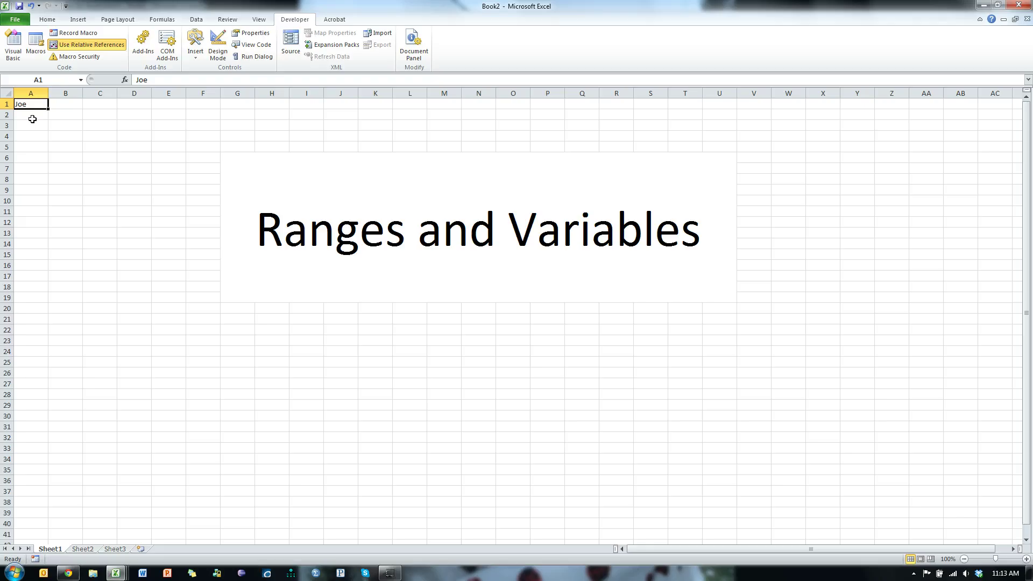
{"action": "type", "text": "James"}
{"action": "key", "text": "Return"}
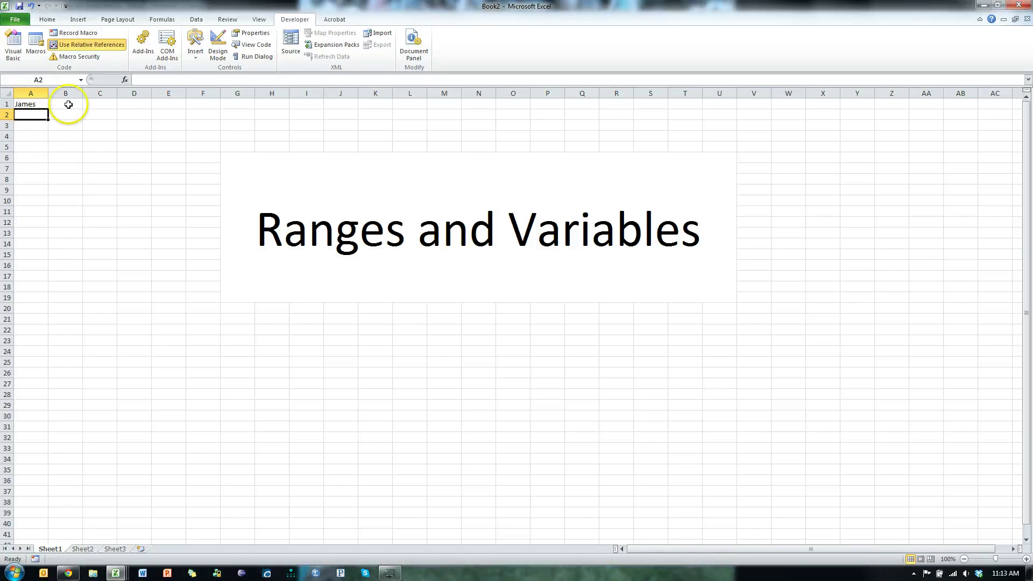
{"action": "key", "text": "alt+F11"}
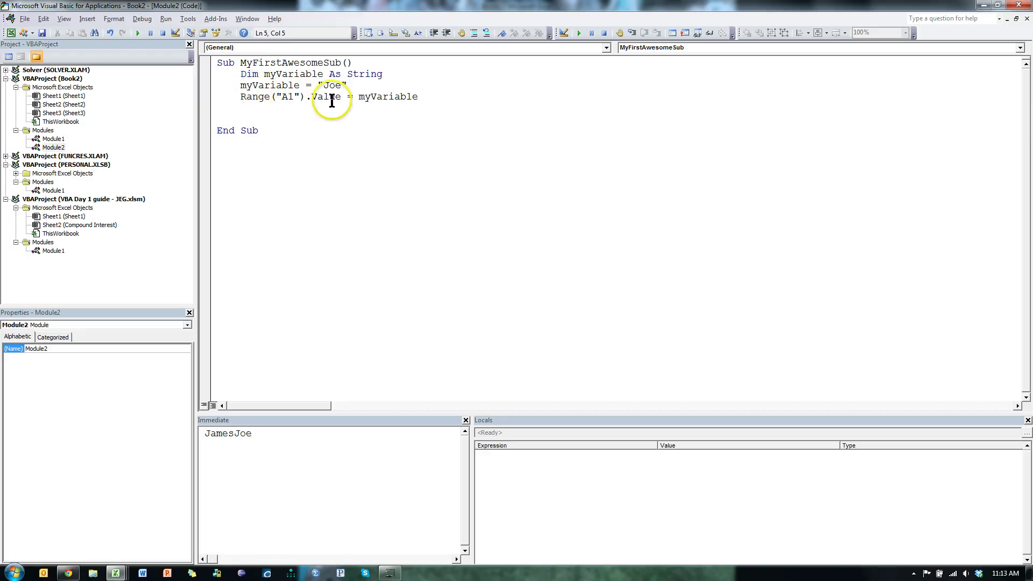
- Rewrite line 3 as myVariable = Range("A1").Value, removing the hard-coded "Joe"
{"action": "left_click", "coordinate": [348, 86]}
{"action": "double_click", "coordinate": [395, 96]}
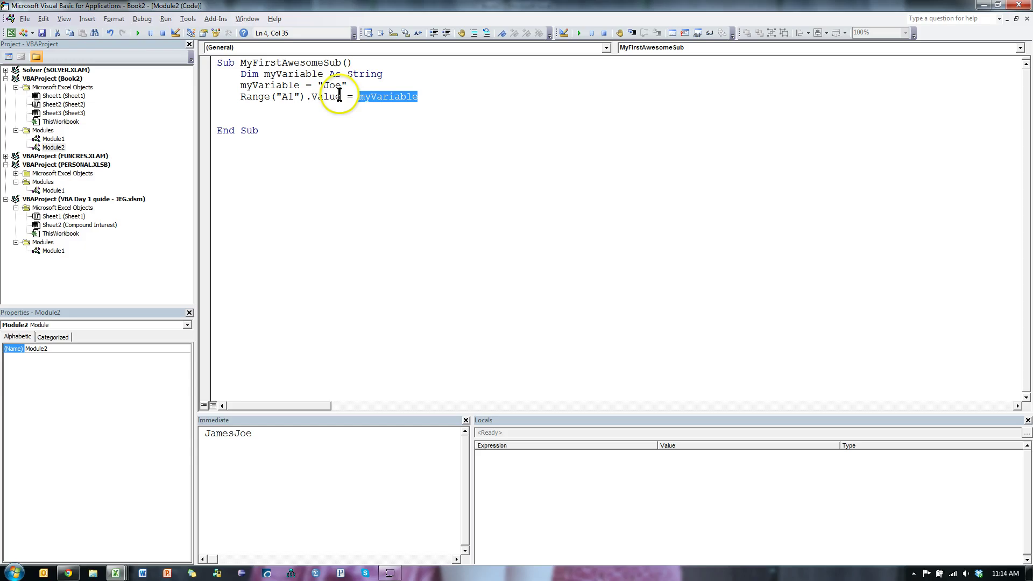
{"action": "left_click", "coordinate": [317, 85]}
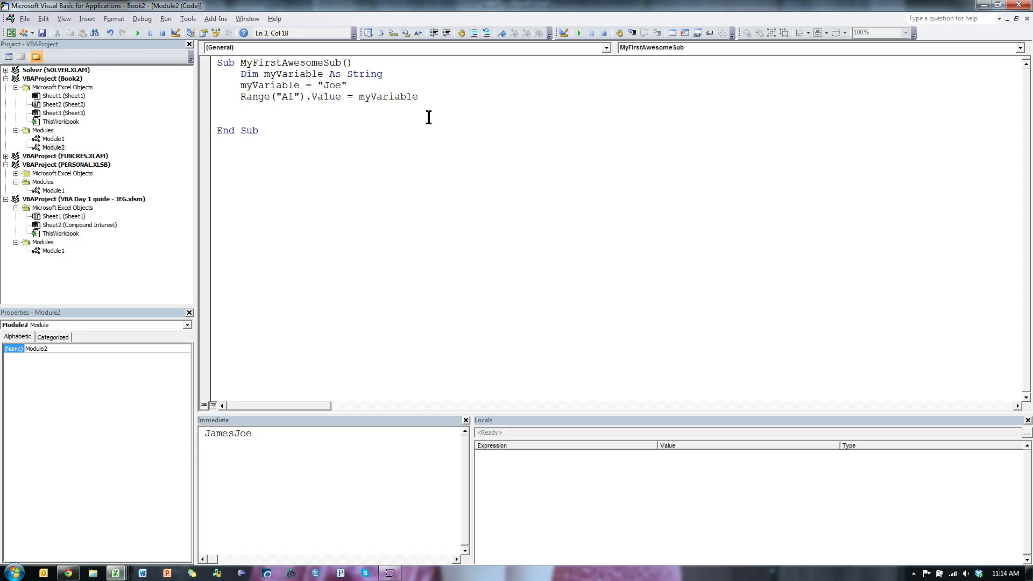
{"action": "key", "text": "Delete"}
{"action": "key", "text": "Delete"}
{"action": "key", "text": "Delete"}
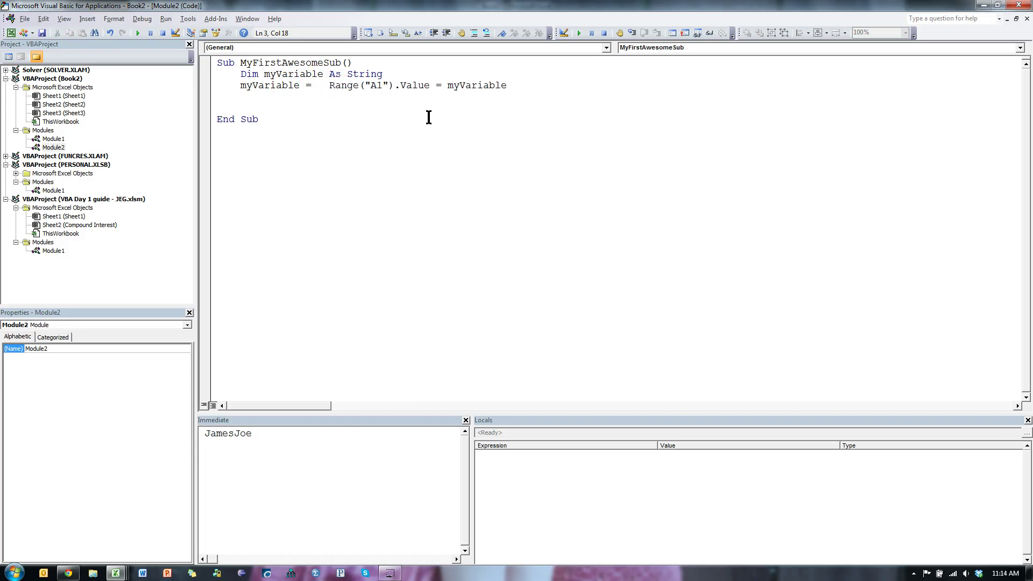
{"action": "key", "text": "Delete"}
{"action": "key", "text": "Delete"}
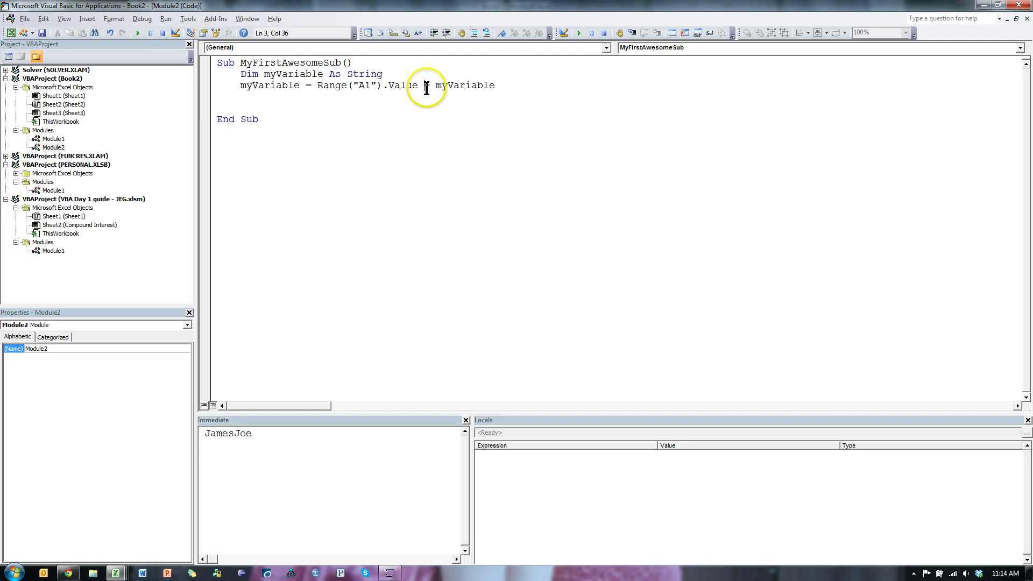
{"action": "left_click_drag", "start_coordinate": [425, 86], "coordinate": [495, 87]}
{"action": "key", "text": "Delete"}
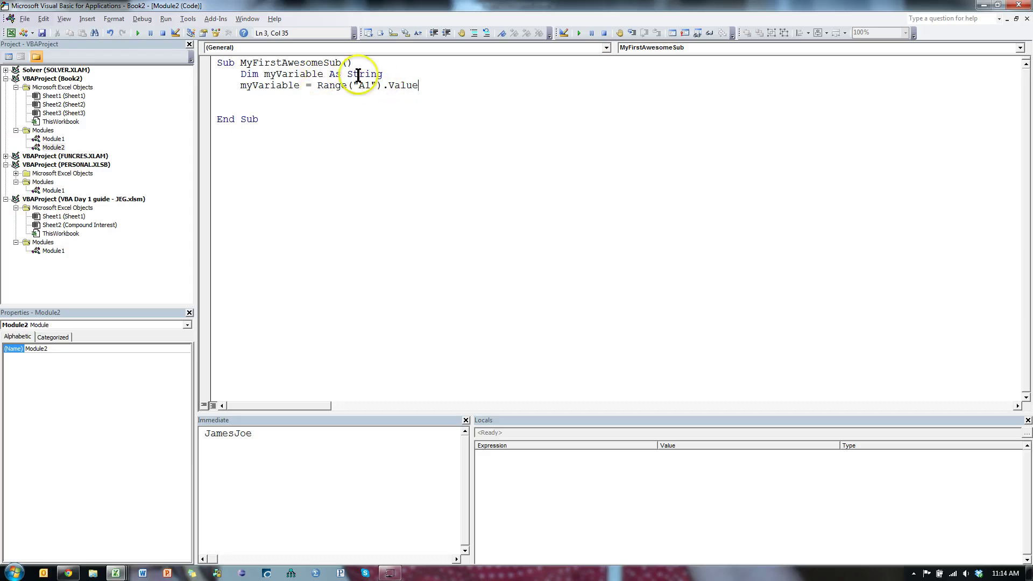
{"action": "left_click", "coordinate": [275, 101]}
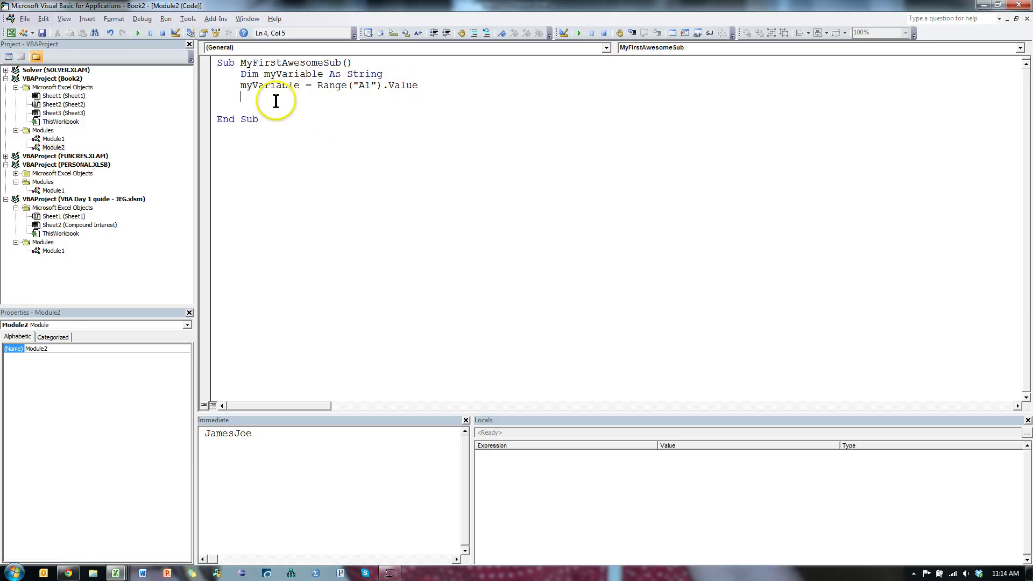
- Add Debug.Print myVariable, clear the old Immediate output, and run the sub to print James
{"action": "left_click", "coordinate": [139, 33]}
{"action": "type", "text": "debug.p"}
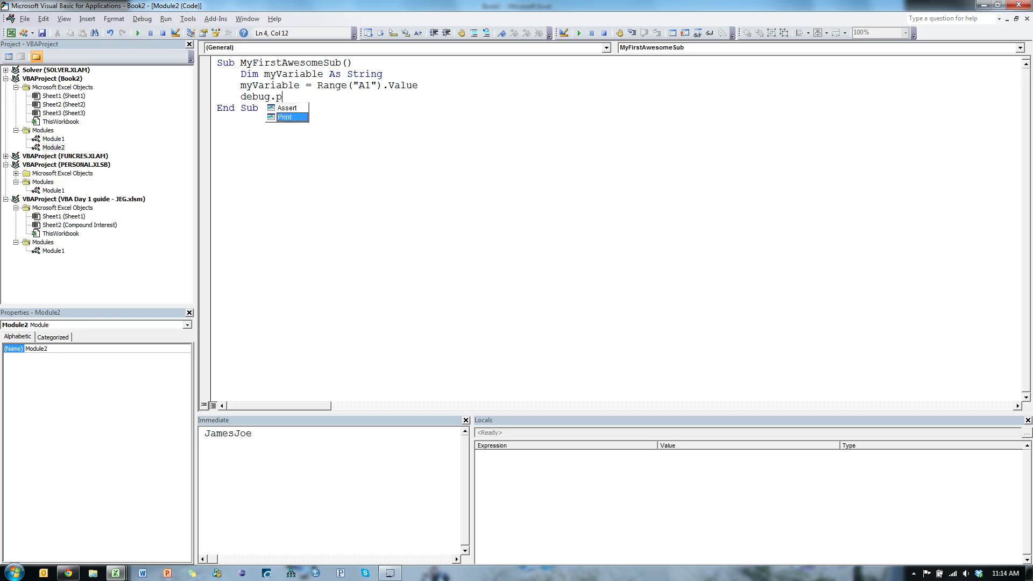
{"action": "key", "text": "Tab"}
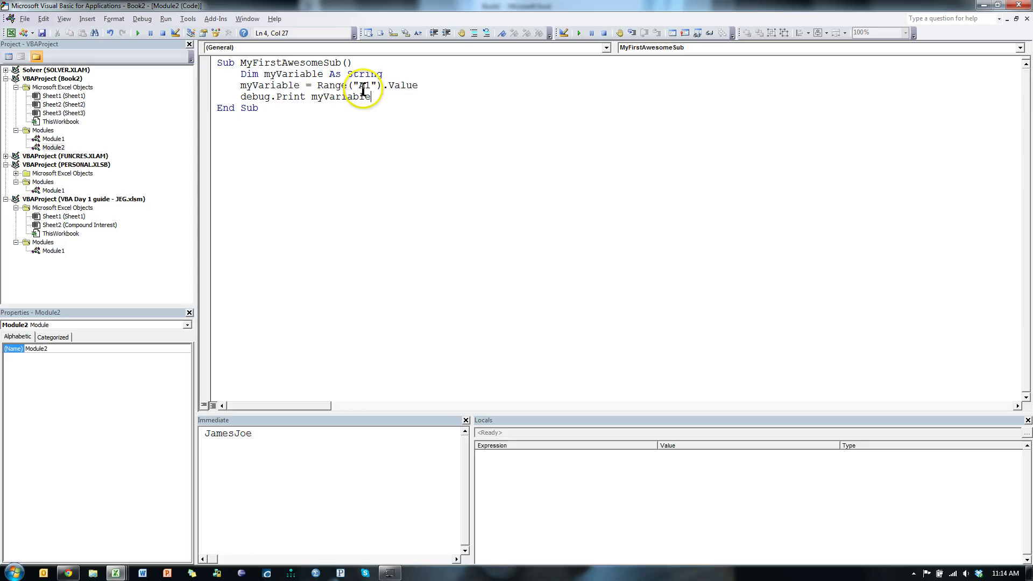
{"action": "left_click_drag", "start_coordinate": [275, 434], "coordinate": [171, 426]}
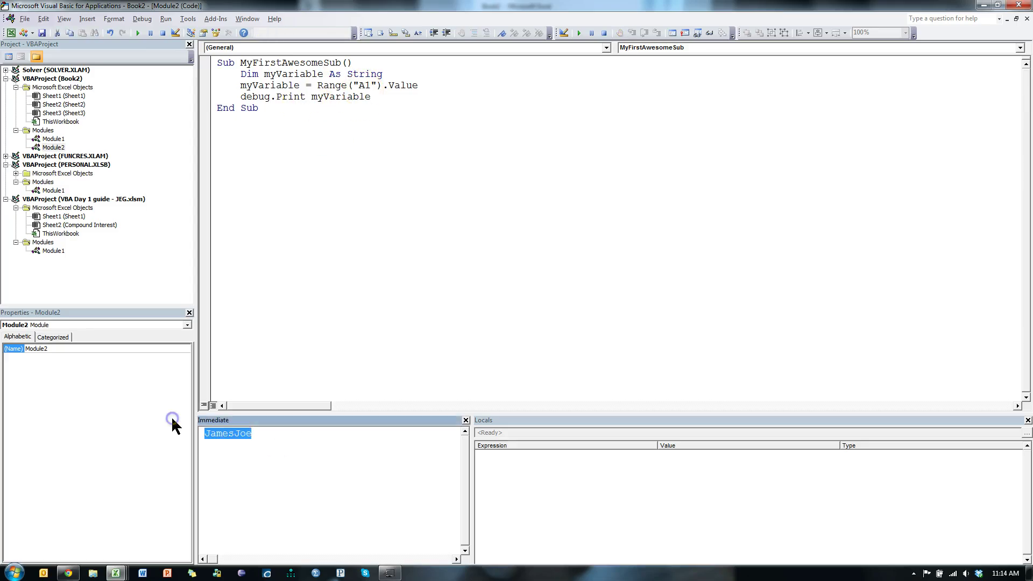
{"action": "key", "text": "Delete"}
{"action": "left_click", "coordinate": [267, 87]}
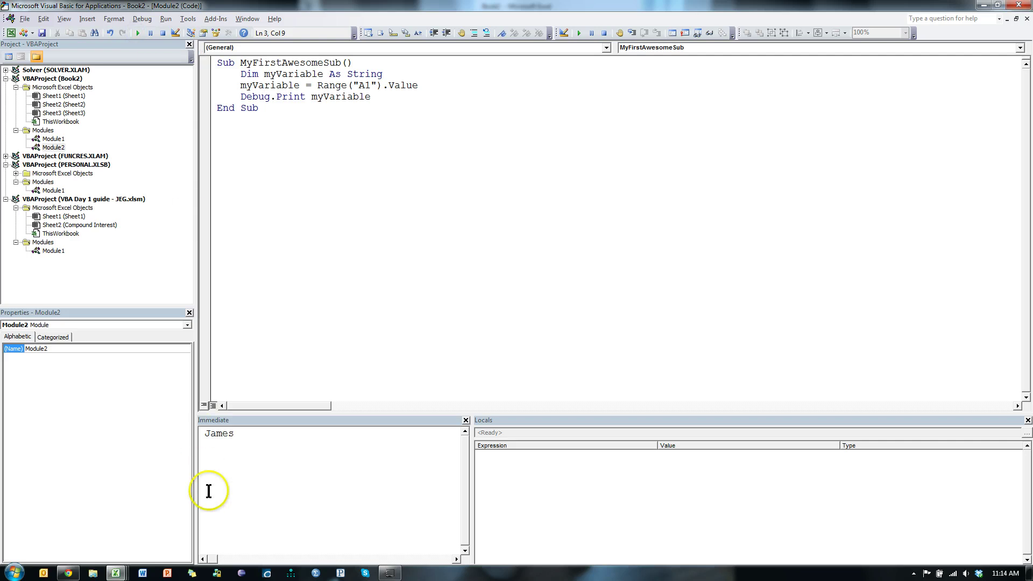
{"action": "double_click", "coordinate": [221, 434]}
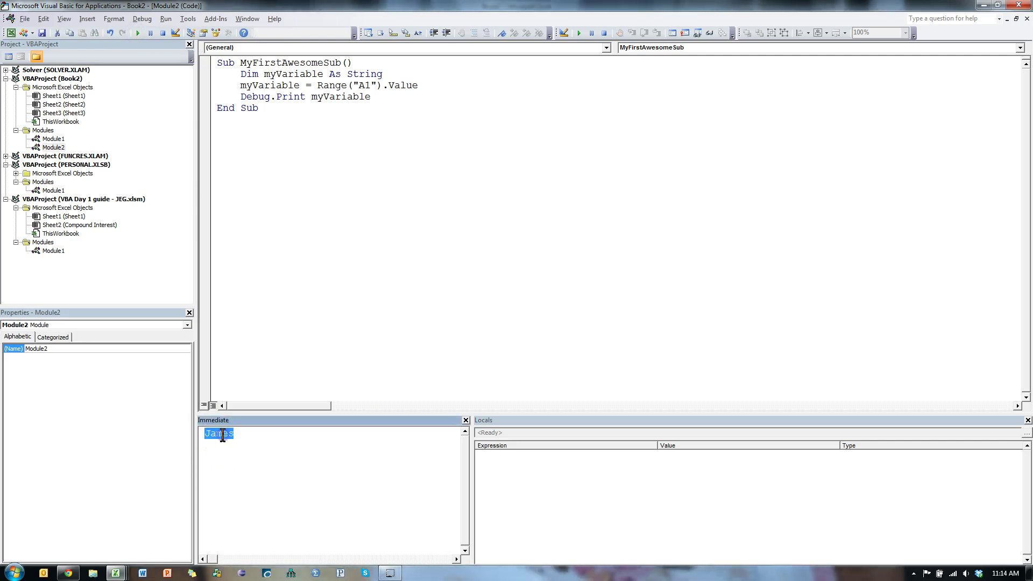